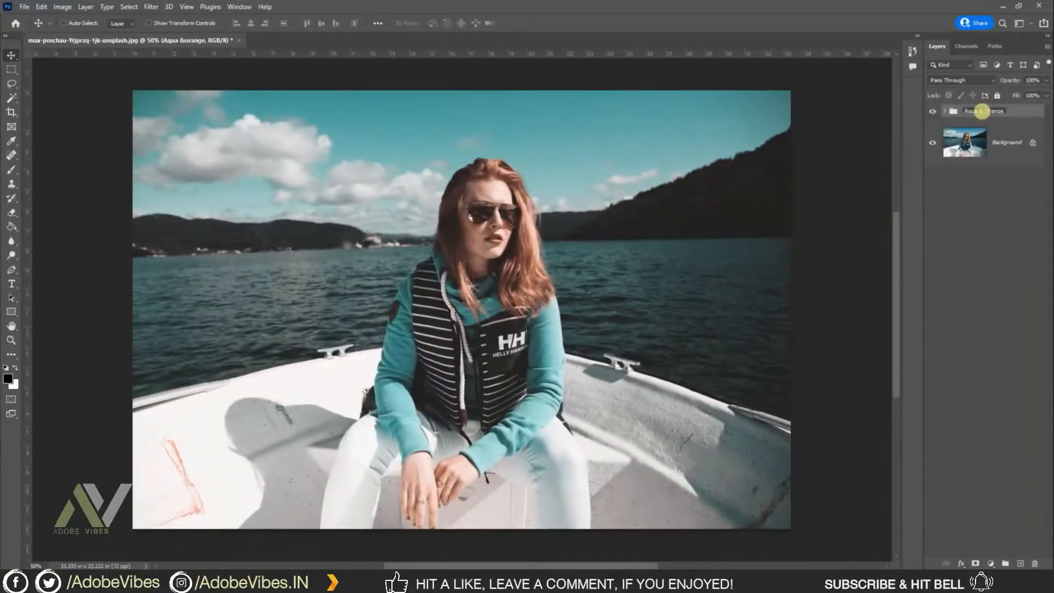
# Open the portrait of the long-haired woman against sand dunes and copy the Aqua & Orange group from the boat photo into it
pyautogui.click(25, 7)
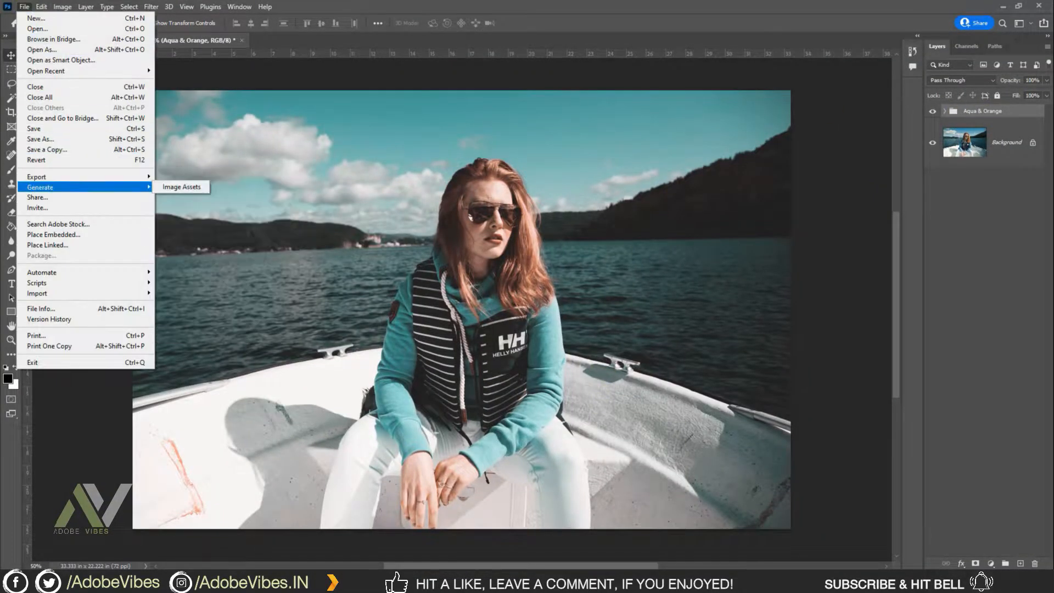
pyautogui.click(38, 28)
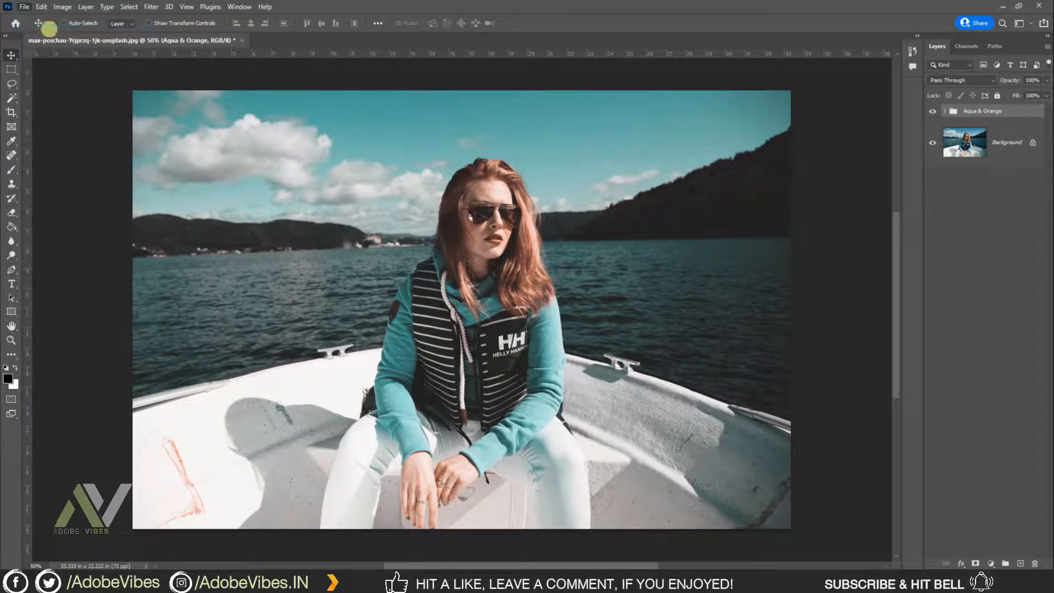
pyautogui.doubleClick(480, 225)
pyautogui.click(185, 41)
pyautogui.moveTo(986, 116); pyautogui.dragTo(666, 71)
# Open the photo of the woman at the ship railing and apply the Aqua & Orange group to it
pyautogui.click(25, 7)
pyautogui.click(38, 29)
pyautogui.doubleClick(771, 140)
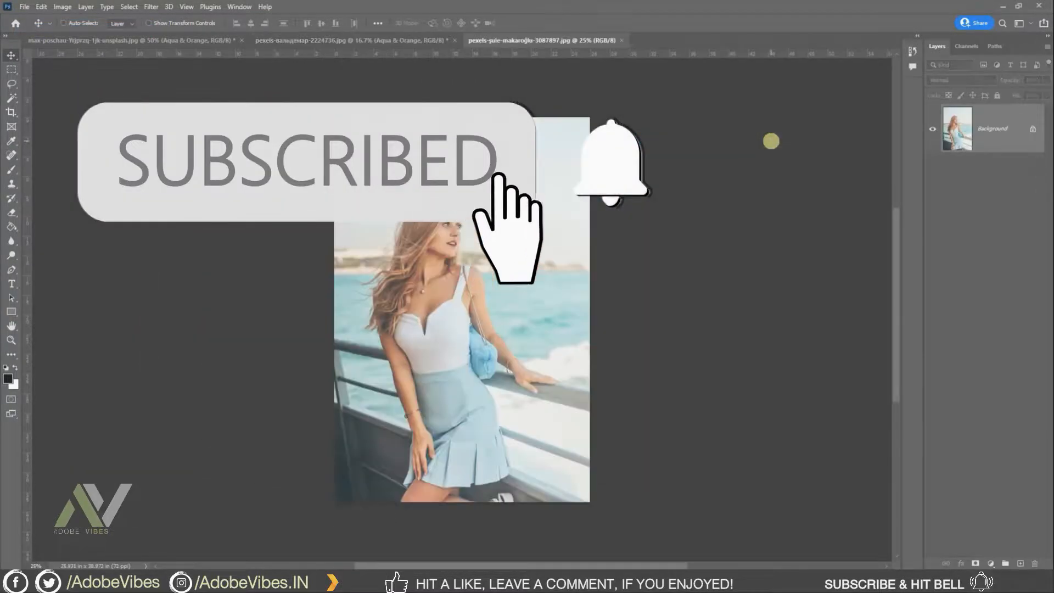
pyautogui.hotkey('ctrl', '+')
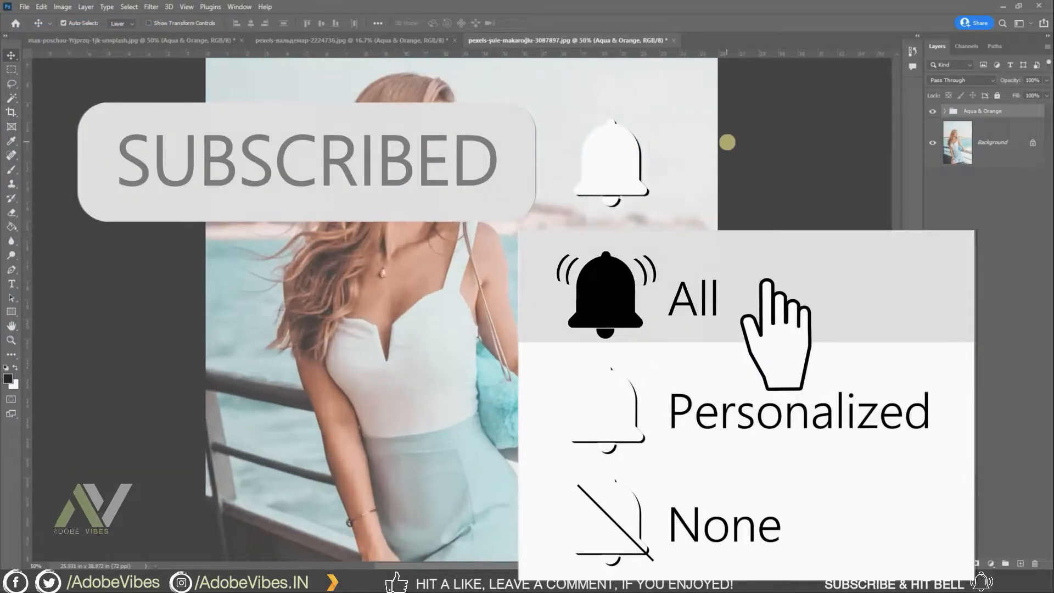
# Compare the sand dune portrait with and without the Aqua & Orange group
pyautogui.click(321, 41)
pyautogui.hotkey('ctrl', '+')
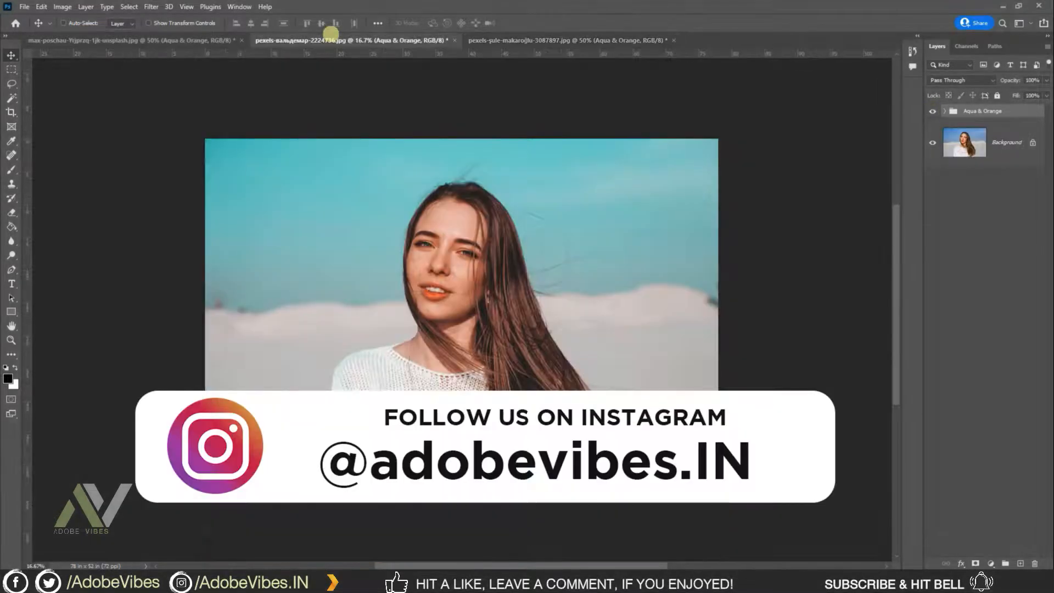
pyautogui.click(931, 112)
pyautogui.click(931, 112)
pyautogui.click(932, 112)
pyautogui.click(932, 112)
# Compare the boat photo with and without the Aqua & Orange group, then return to the sand dune portrait
pyautogui.click(94, 43)
pyautogui.click(933, 113)
pyautogui.click(934, 113)
pyautogui.hotkey('ctrl', '+')
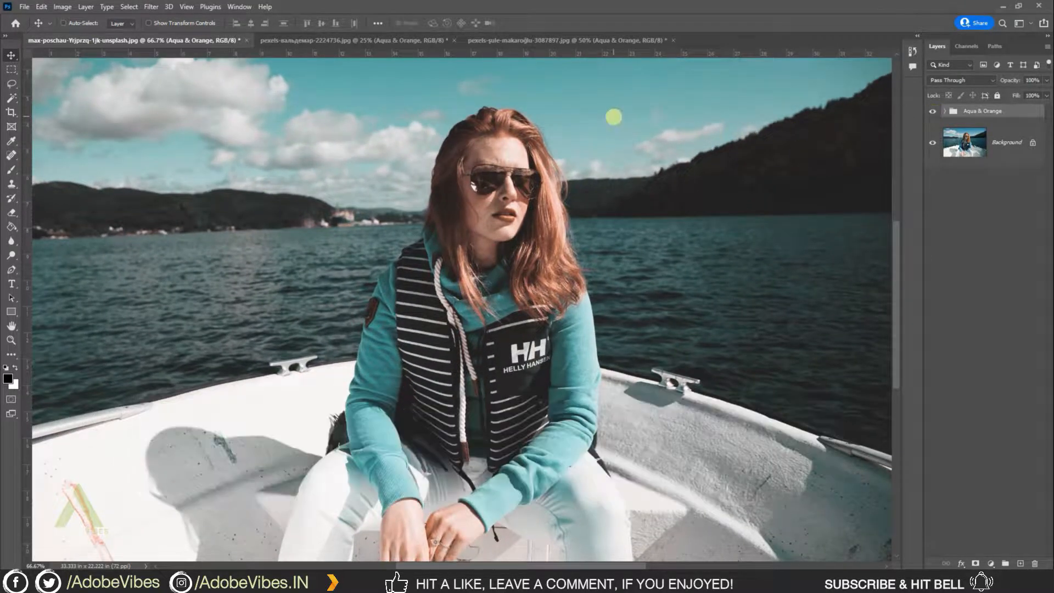
pyautogui.click(439, 40)
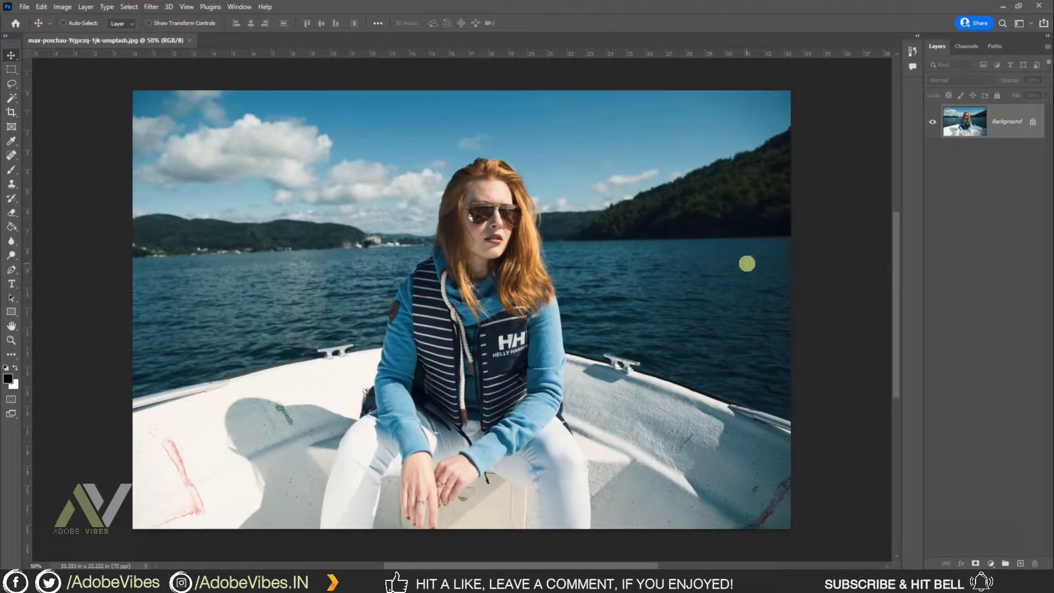
# Add a Channel Mixer adjustment layer above the boat photo's Background layer
pyautogui.click(991, 562)
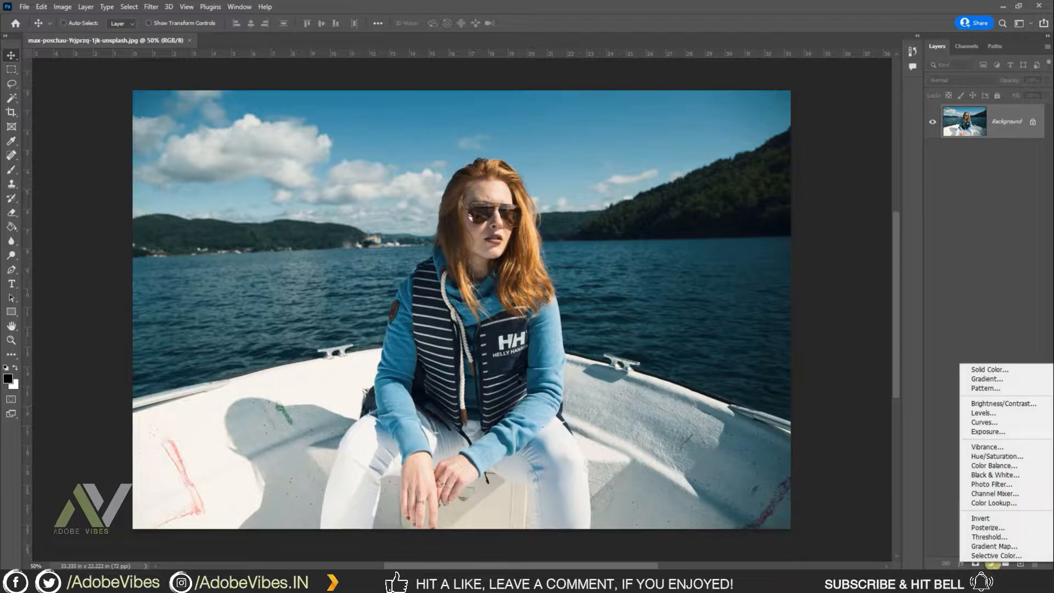
pyautogui.click(995, 494)
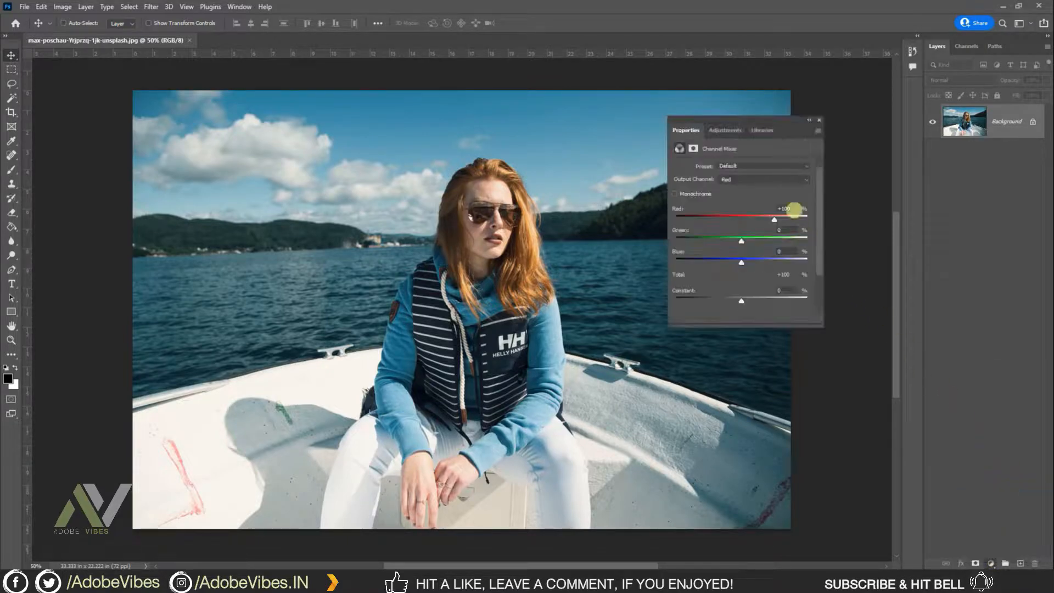
pyautogui.moveTo(758, 118); pyautogui.dragTo(659, 102)
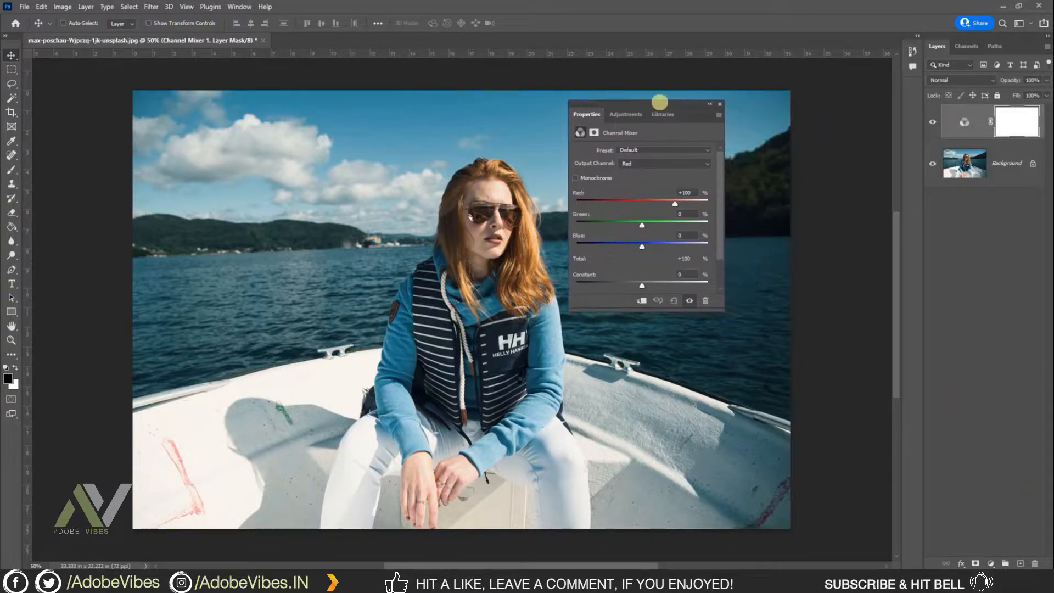
# For the Channel Mixer's Green output channel, set Green to 0% and Blue to +100%
pyautogui.click(706, 163)
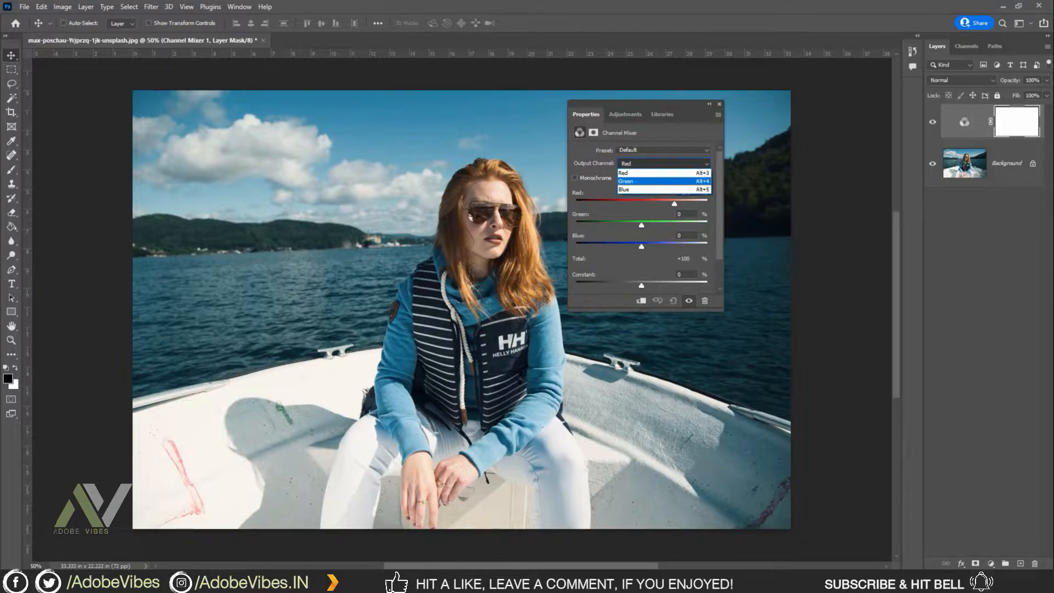
pyautogui.click(636, 181)
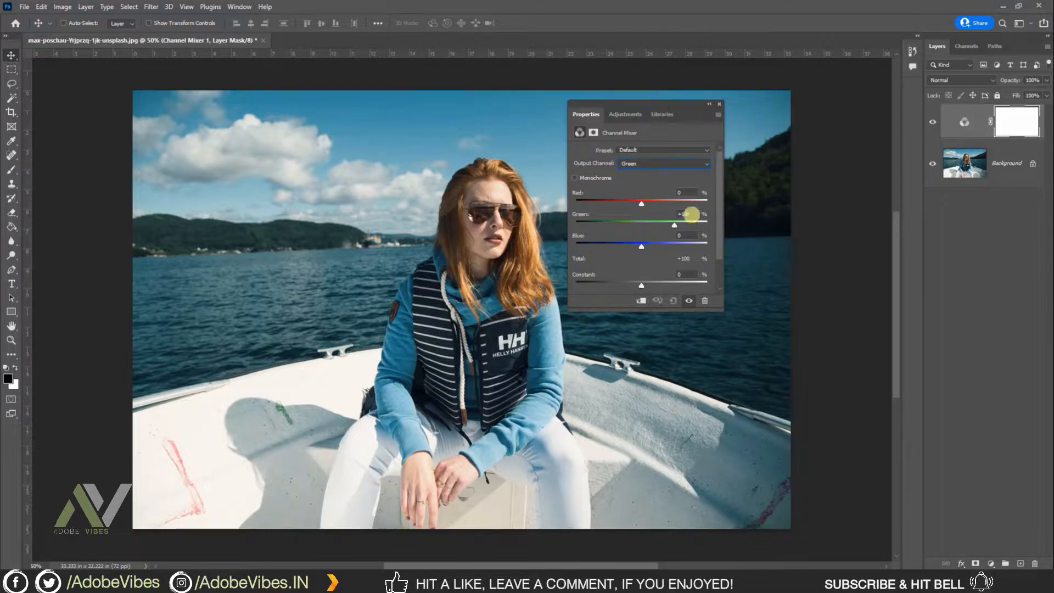
pyautogui.click(685, 214)
pyautogui.write('0')
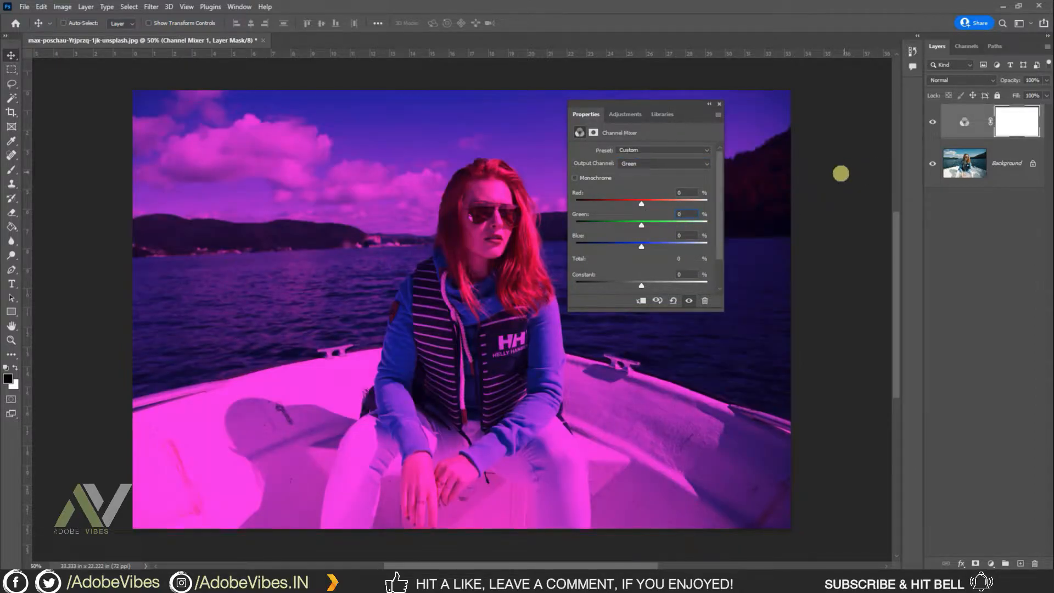
pyautogui.click(685, 235)
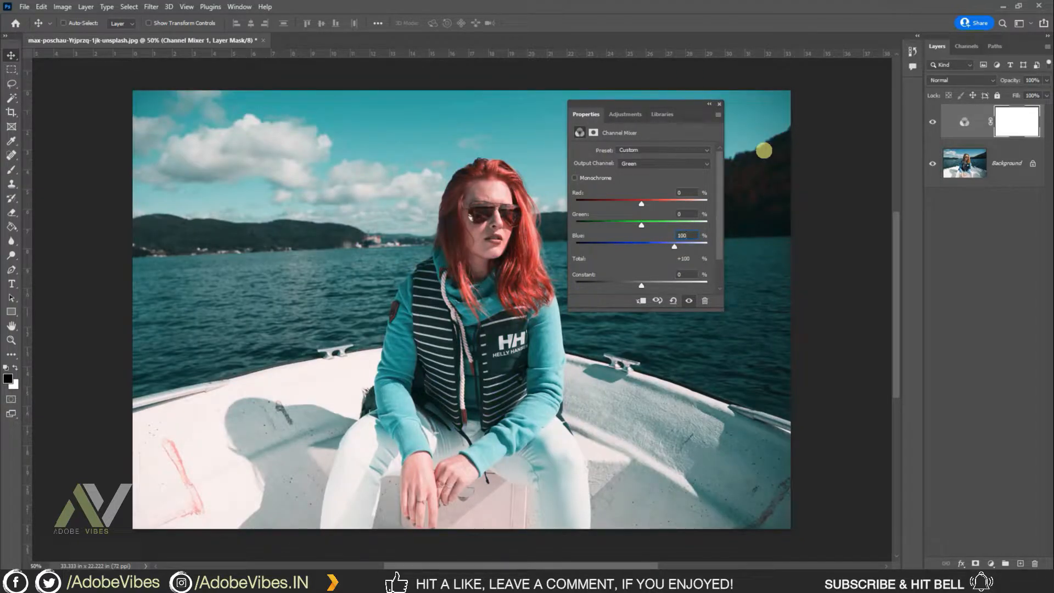
# For the Channel Mixer's Blue output channel, set Green to +100% and Blue to 0%, and close the adjustment's properties
pyautogui.click(670, 164)
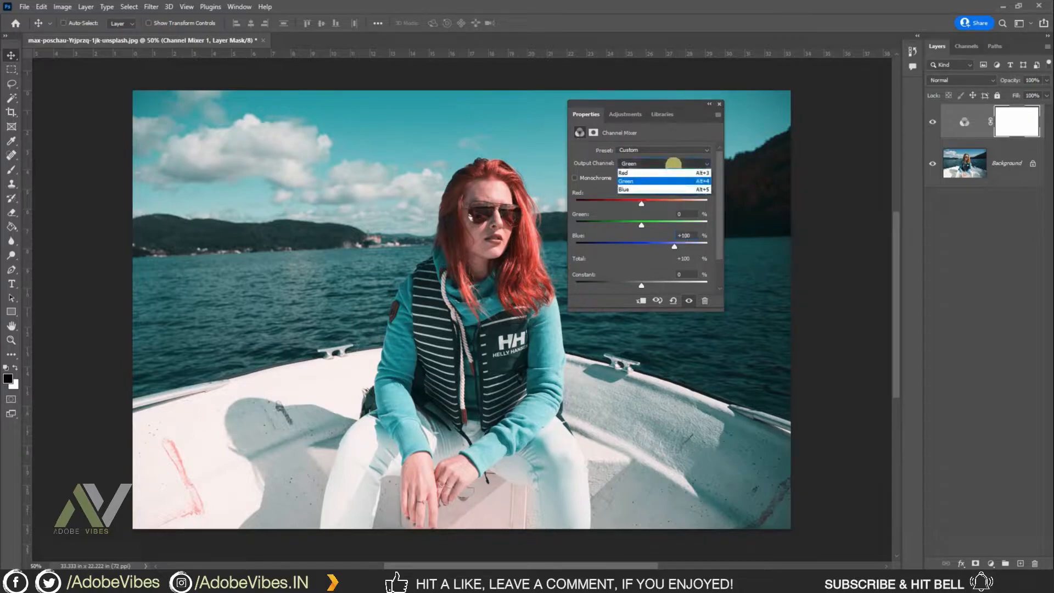
pyautogui.click(625, 189)
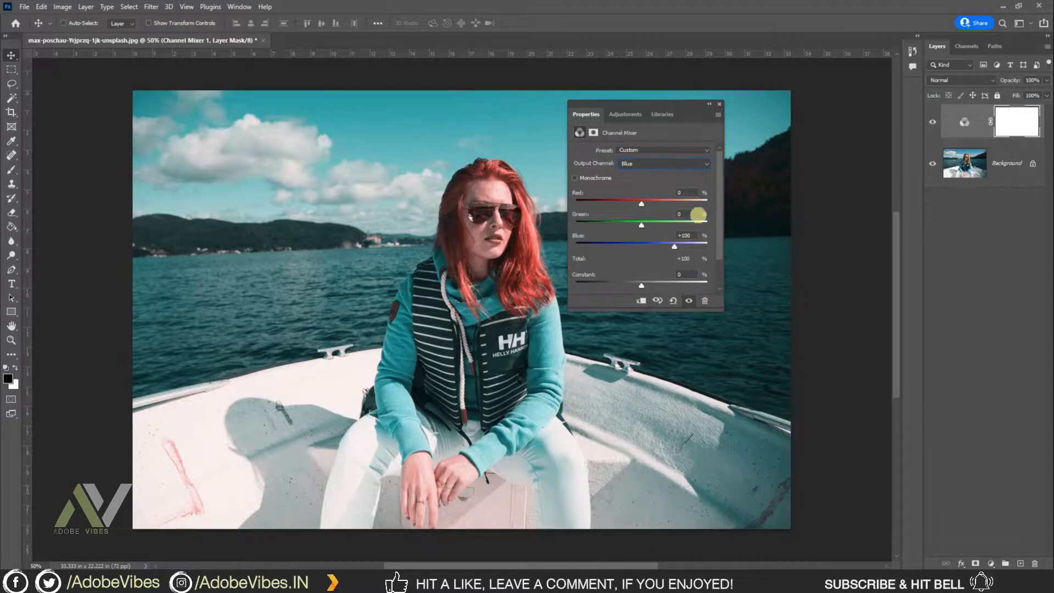
pyautogui.click(684, 214)
pyautogui.write('100')
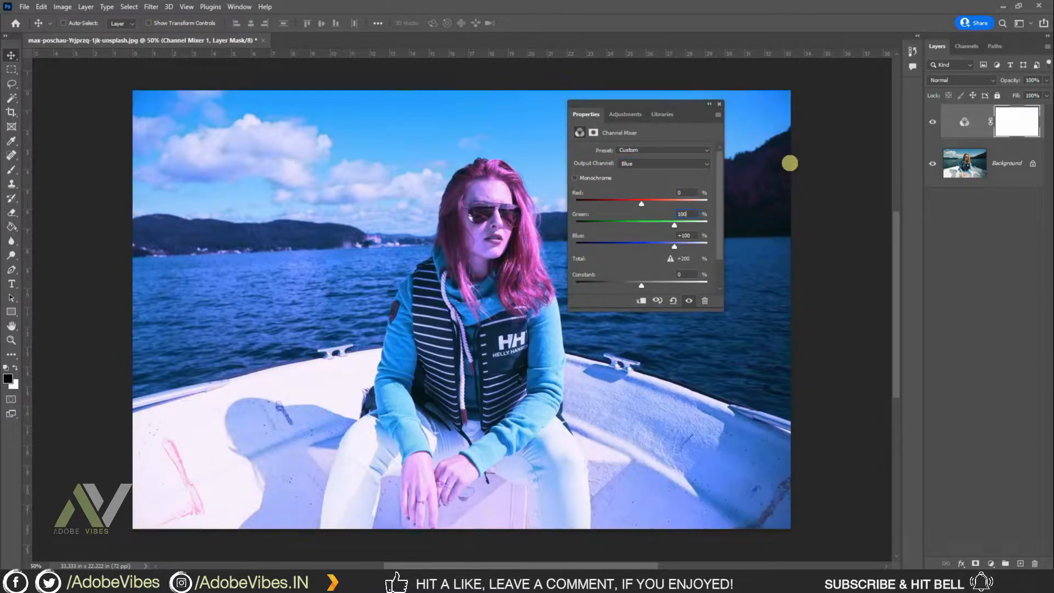
pyautogui.press('Return')
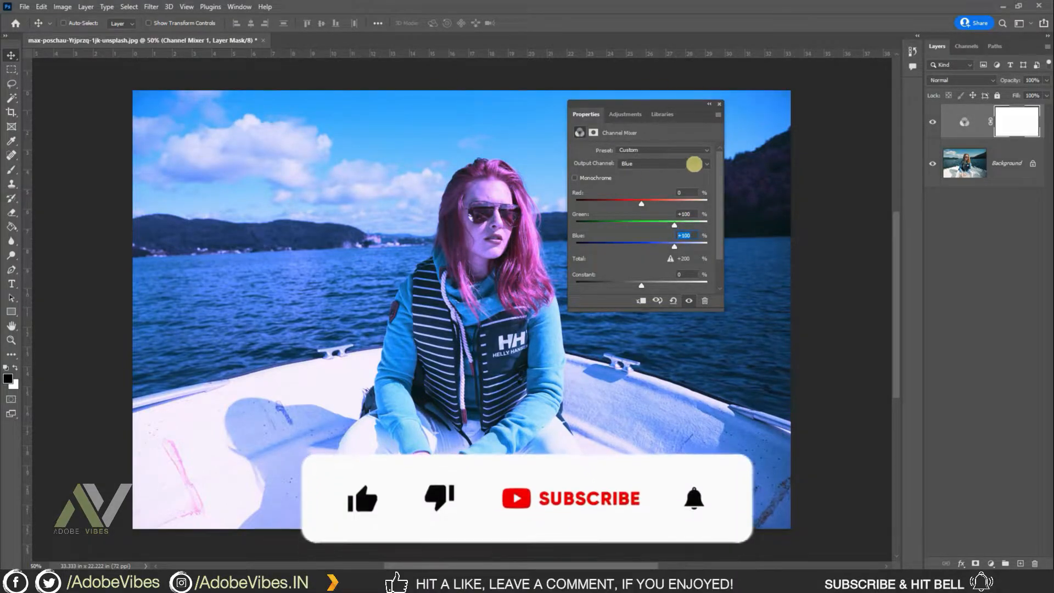
pyautogui.write('0')
pyautogui.press('Return')
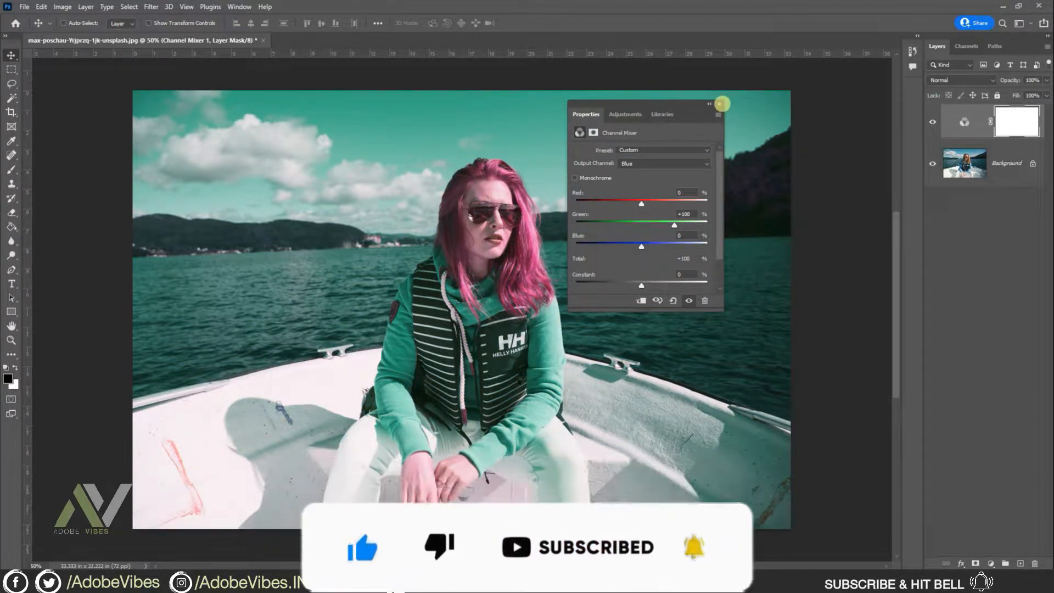
pyautogui.click(720, 104)
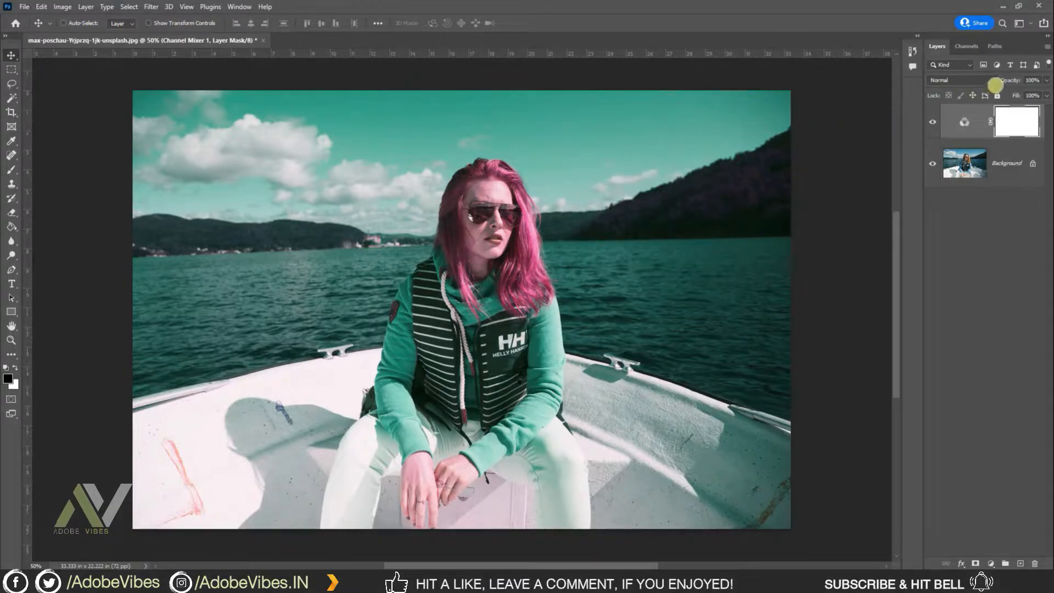
# Set the Channel Mixer layer's blend mode to Lighten and deselect the layer
pyautogui.click(993, 80)
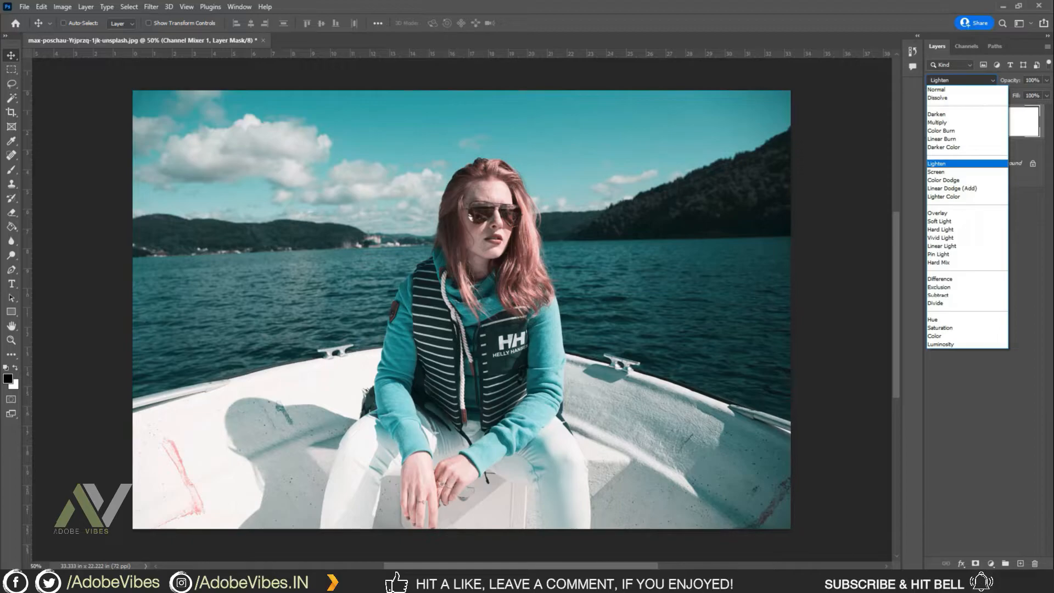
pyautogui.click(940, 163)
pyautogui.click(984, 274)
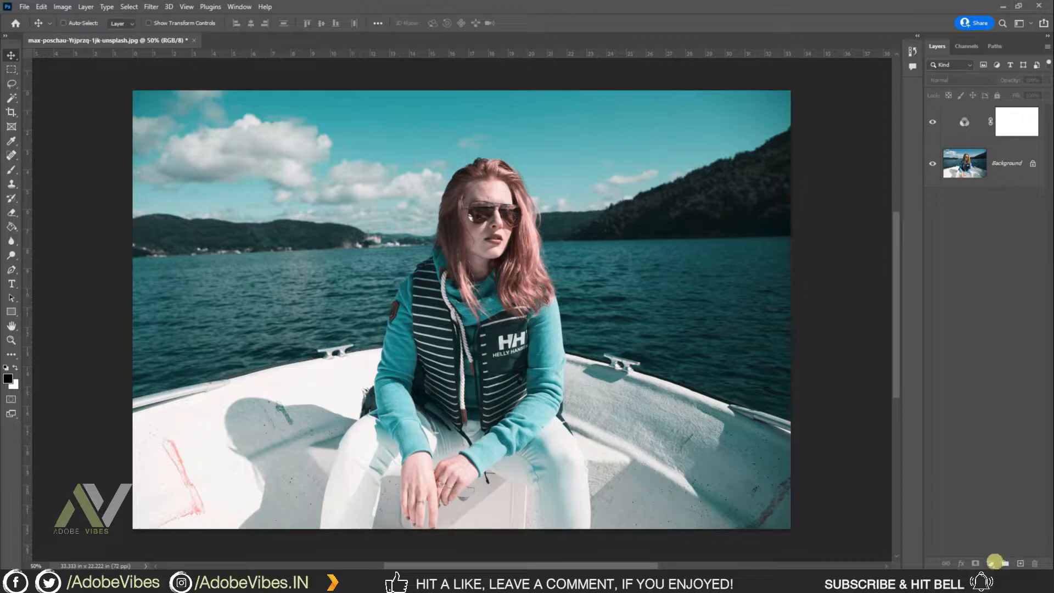
# Add a Selective Color adjustment layer above the Channel Mixer layer
pyautogui.click(990, 563)
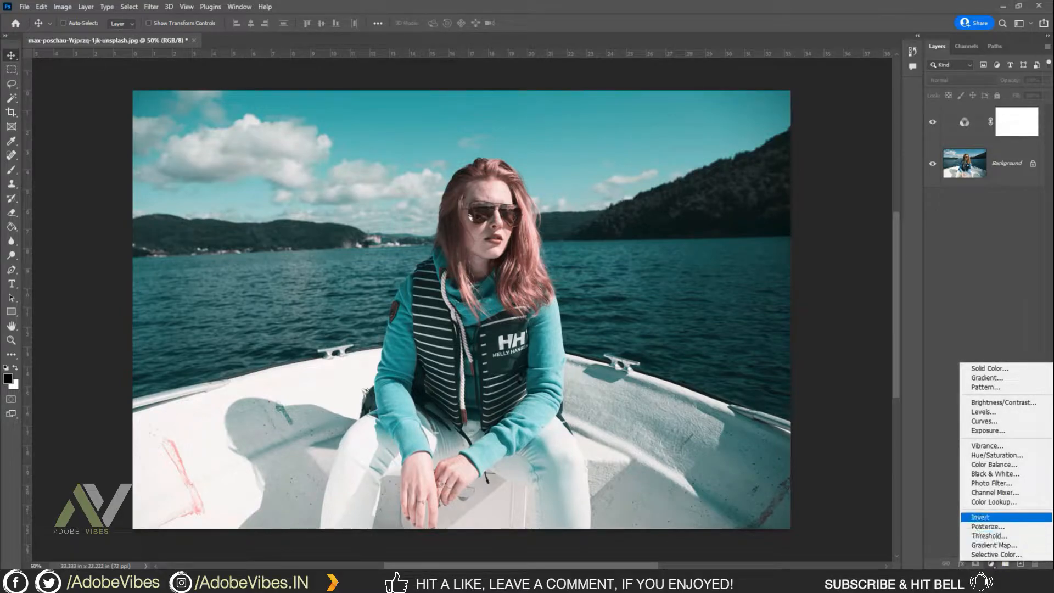
pyautogui.click(996, 554)
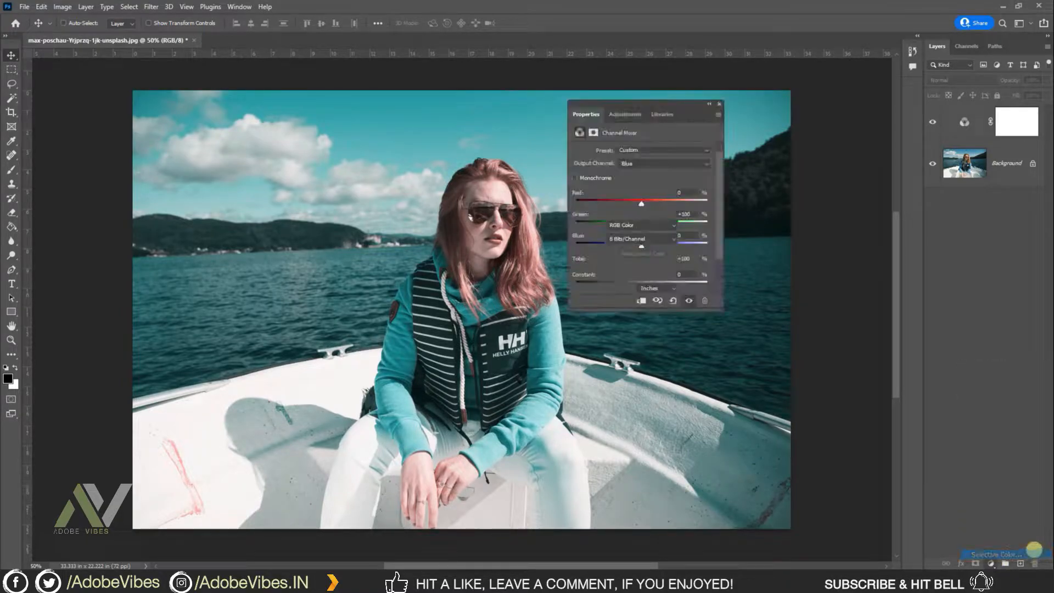
pyautogui.moveTo(661, 101); pyautogui.dragTo(680, 117)
# For the Reds in Selective Color, set Cyan to +50% and Yellow to +100%
pyautogui.click(656, 175)
pyautogui.click(656, 176)
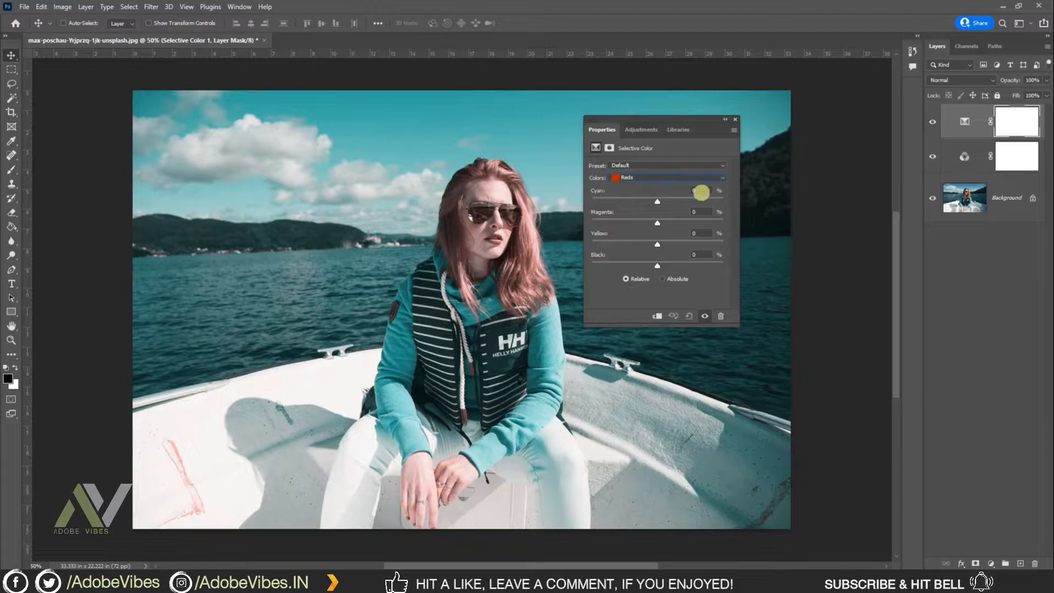
pyautogui.click(695, 190)
pyautogui.moveTo(657, 243); pyautogui.dragTo(734, 242)
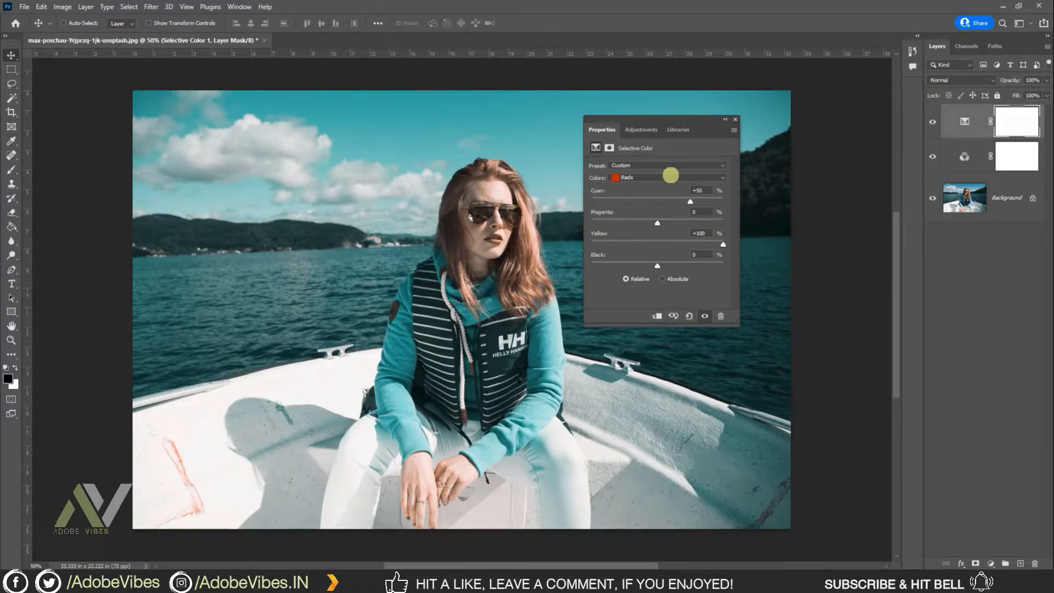
# Adjust the Black amount of the Whites in Selective Color
pyautogui.click(670, 175)
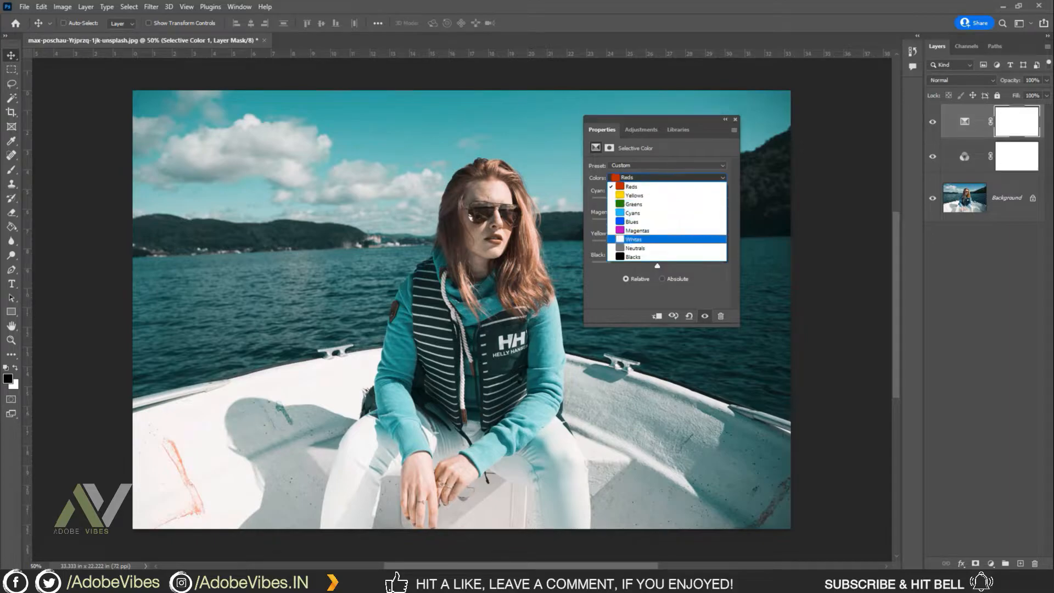
pyautogui.click(633, 239)
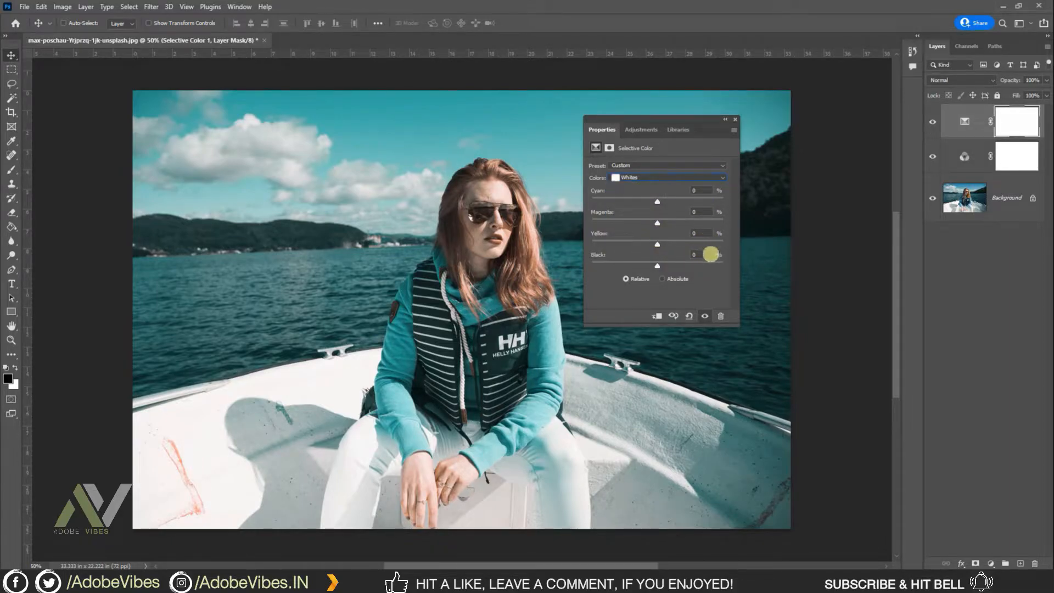
pyautogui.click(705, 254)
# Reduce Cyan to about -22% for the Neutrals in Selective Color
pyautogui.click(668, 178)
pyautogui.click(639, 248)
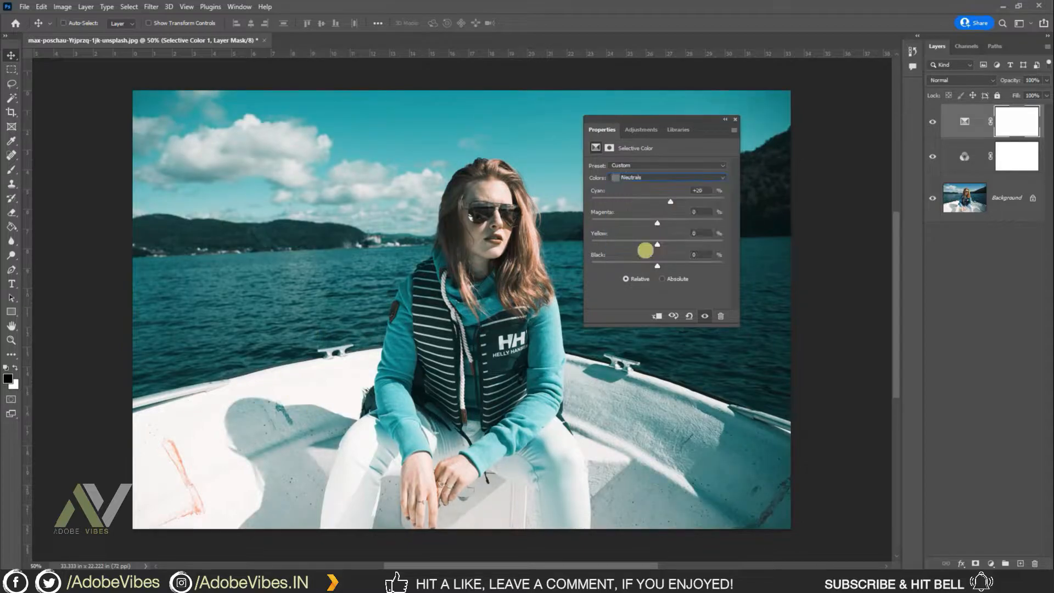
pyautogui.moveTo(672, 203); pyautogui.dragTo(650, 202)
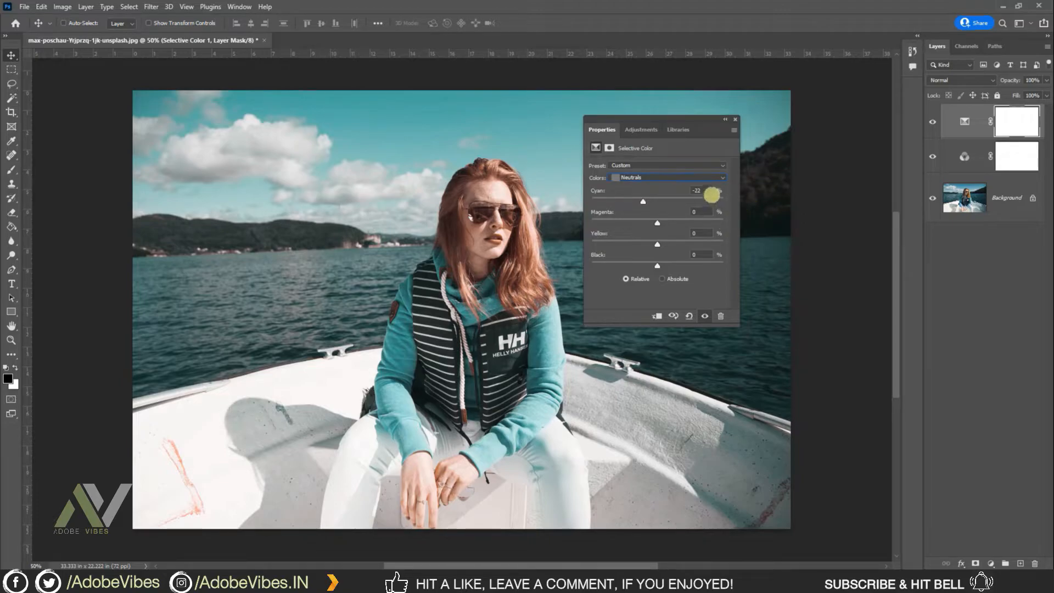
# For the Blacks in Selective Color, set Black to +20% and close the adjustment's properties
pyautogui.click(693, 175)
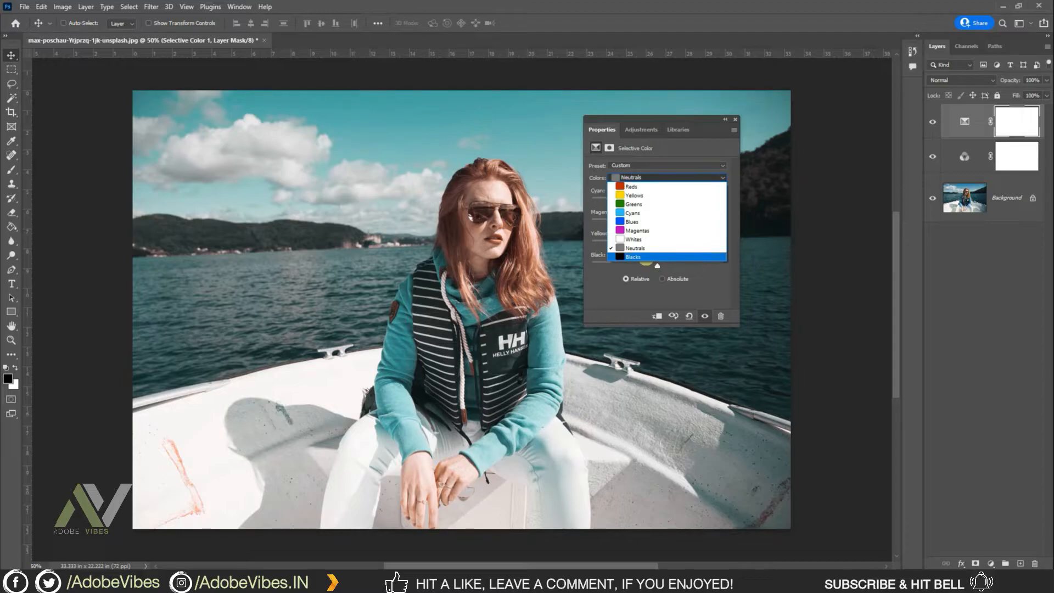
pyautogui.click(646, 257)
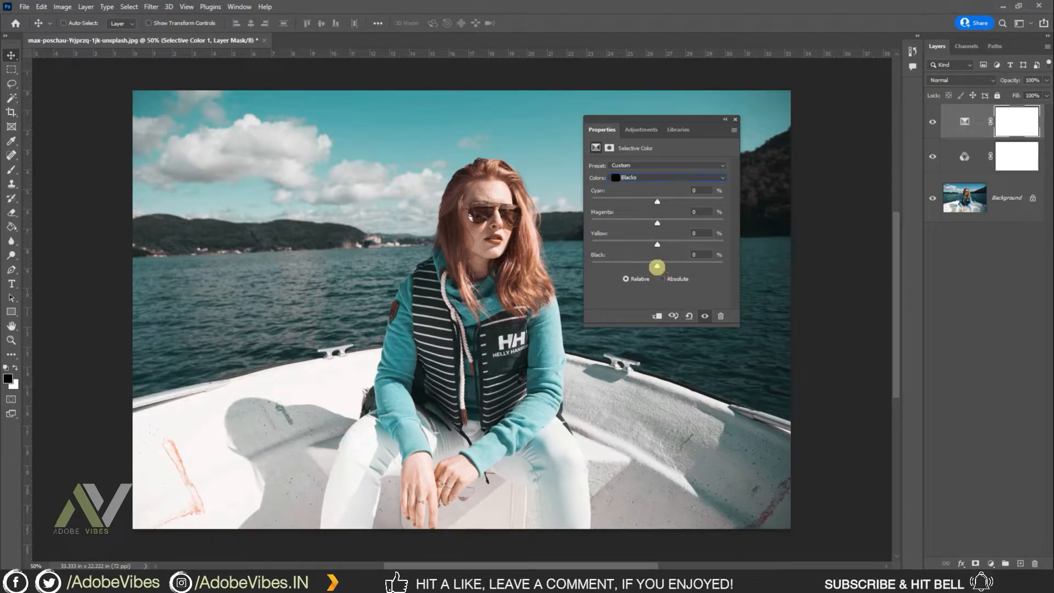
pyautogui.moveTo(657, 266); pyautogui.dragTo(664, 266)
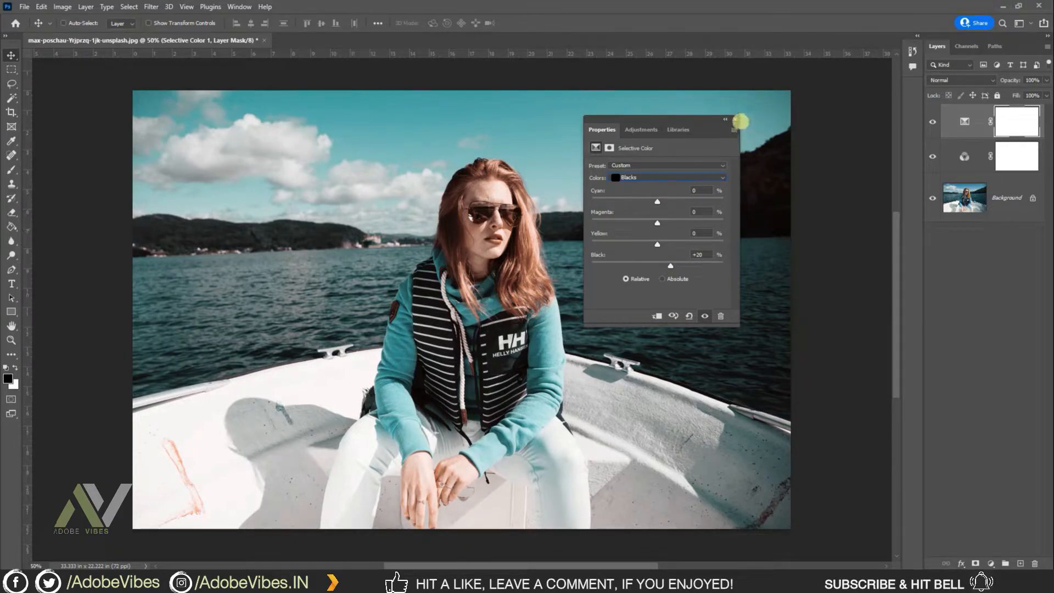
pyautogui.click(736, 119)
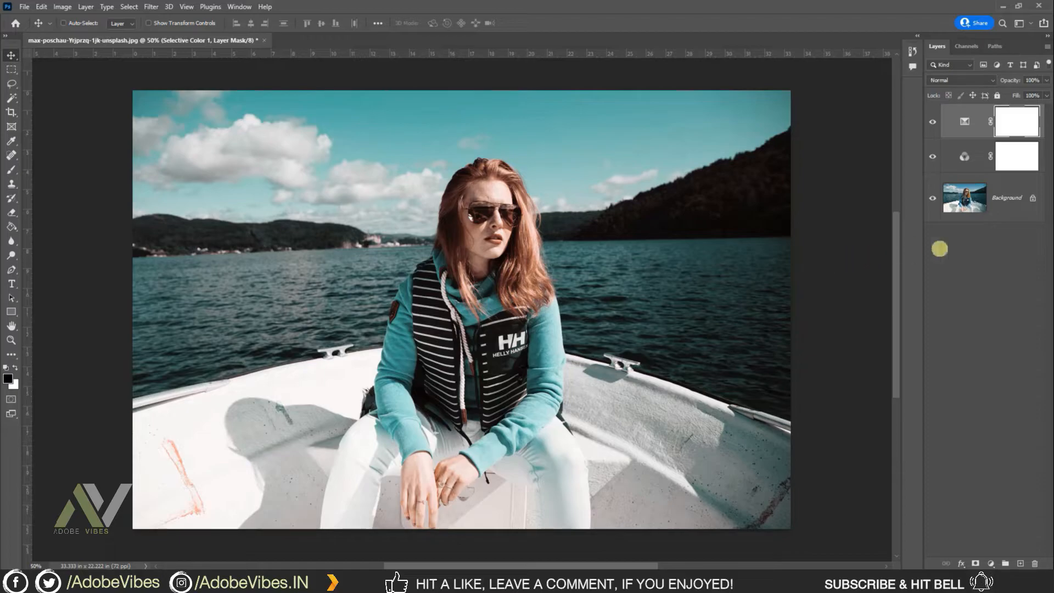
# Add a Curves adjustment layer, anchor the RGB curve at the lower quarter, raise the black point slightly to fade the shadows, and close its properties
pyautogui.click(991, 563)
pyautogui.click(982, 420)
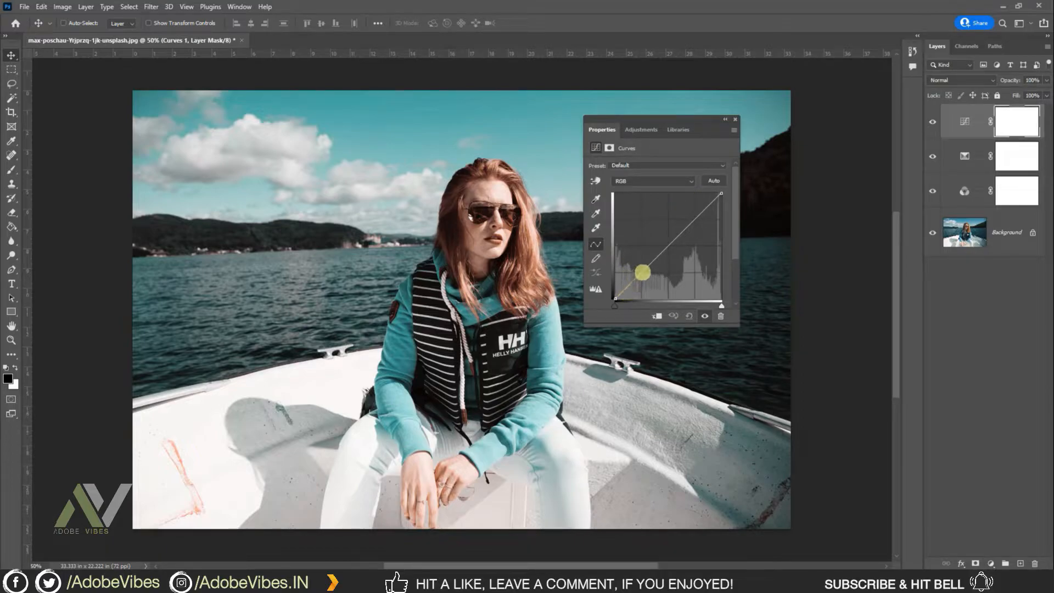
pyautogui.click(642, 272)
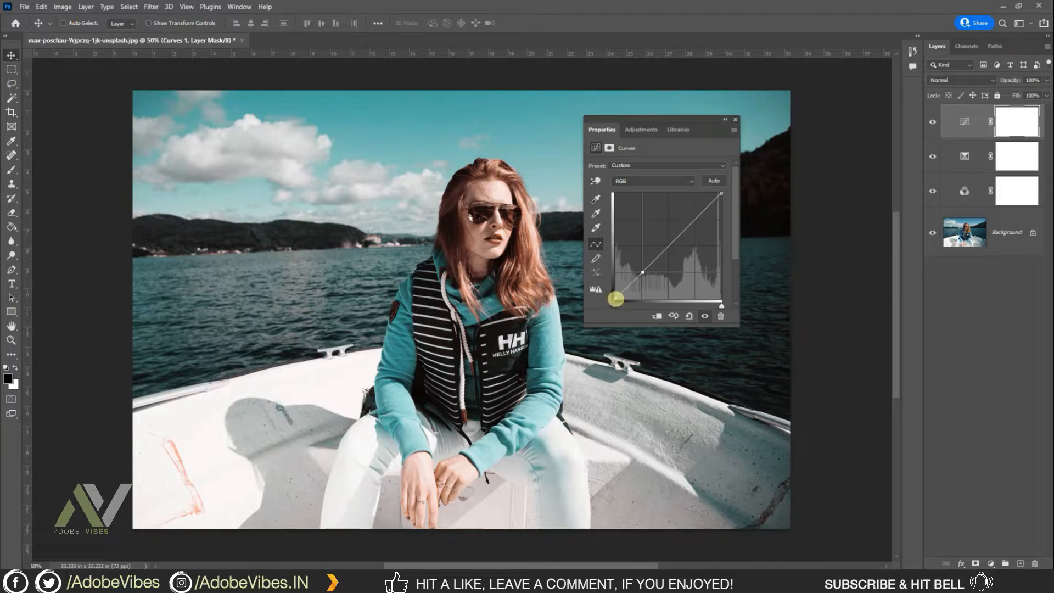
pyautogui.moveTo(610, 295); pyautogui.dragTo(609, 293)
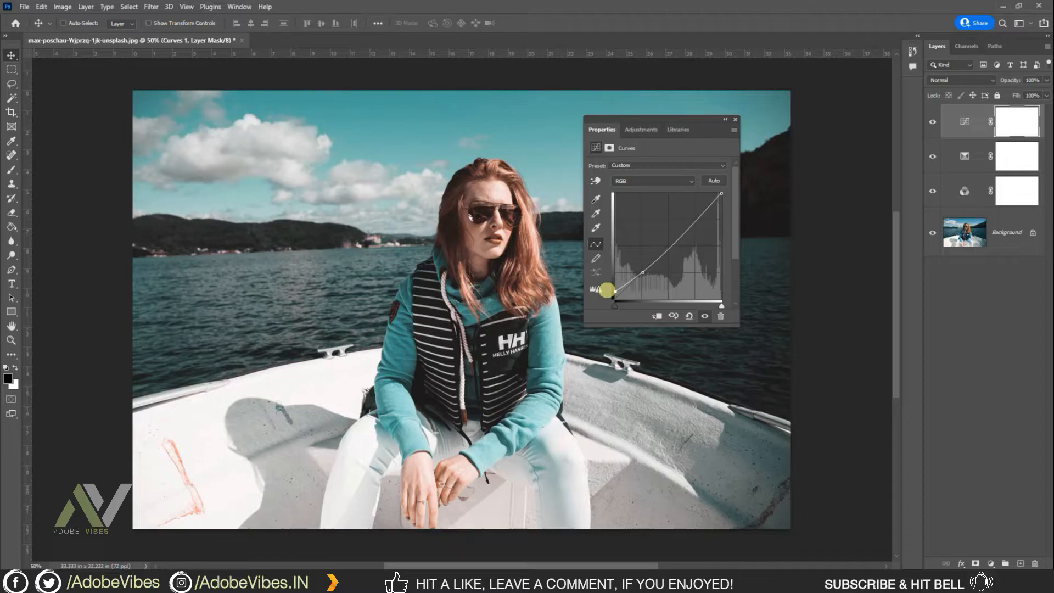
pyautogui.moveTo(606, 290); pyautogui.dragTo(604, 288)
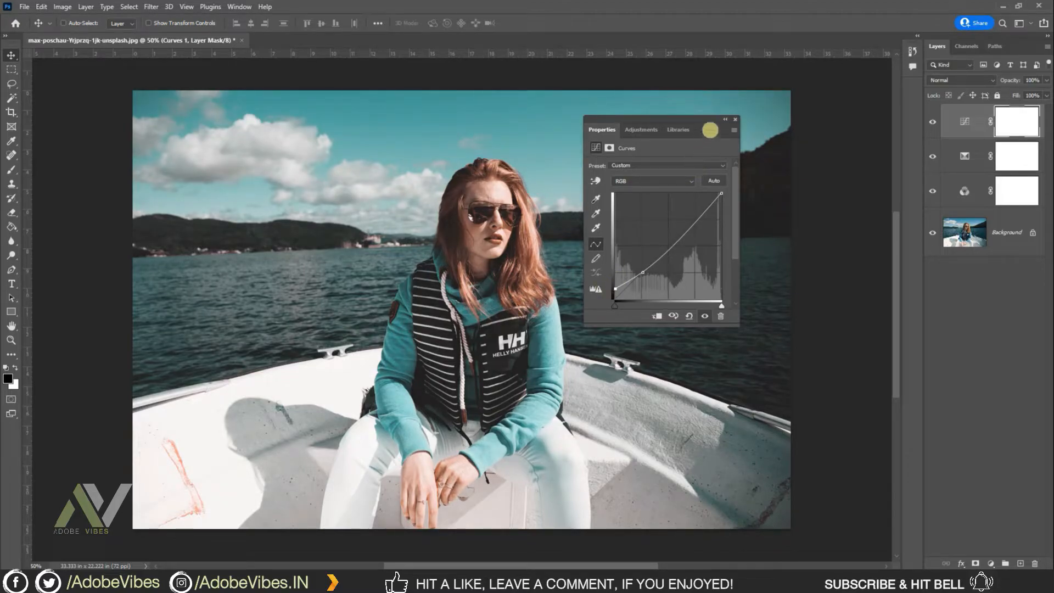
pyautogui.click(735, 119)
# Group the Curves, Selective Color and Channel Mixer adjustment layers and name the group "Aqua & Orange"
pyautogui.click(965, 239)
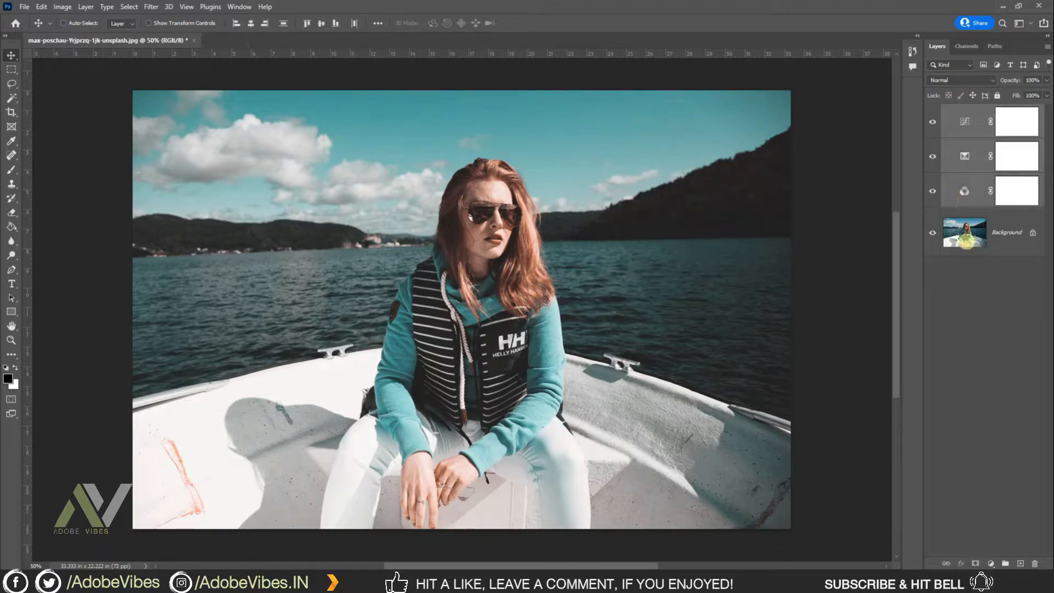
pyautogui.hotkey('ctrl', 'g')
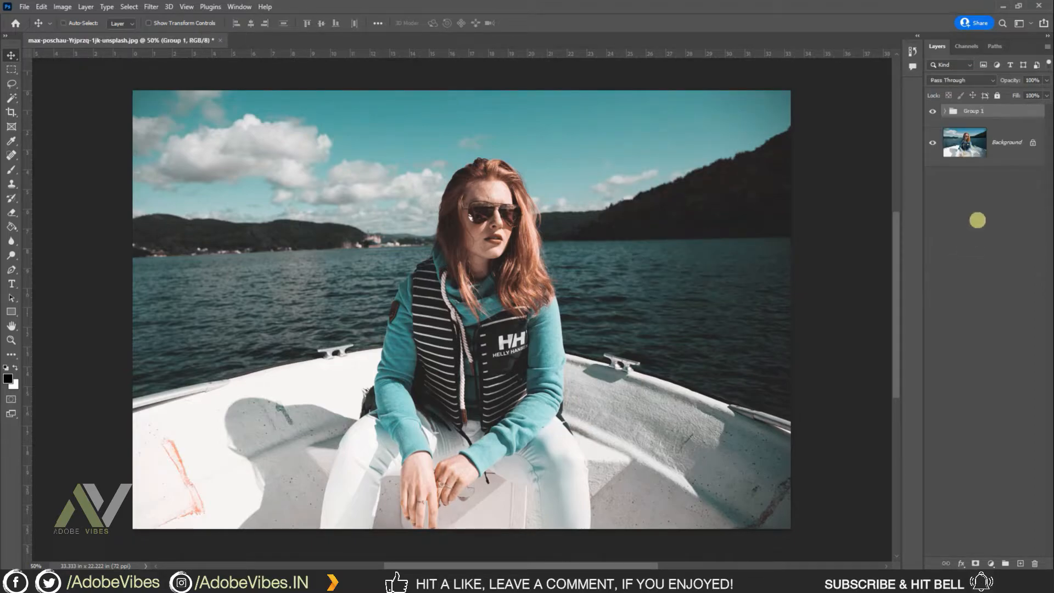
pyautogui.write('Aqua & orange')
pyautogui.press('Return')
pyautogui.doubleClick(982, 112)
pyautogui.click(982, 112)
pyautogui.press('Delete')
pyautogui.write('O')
pyautogui.press('Return')
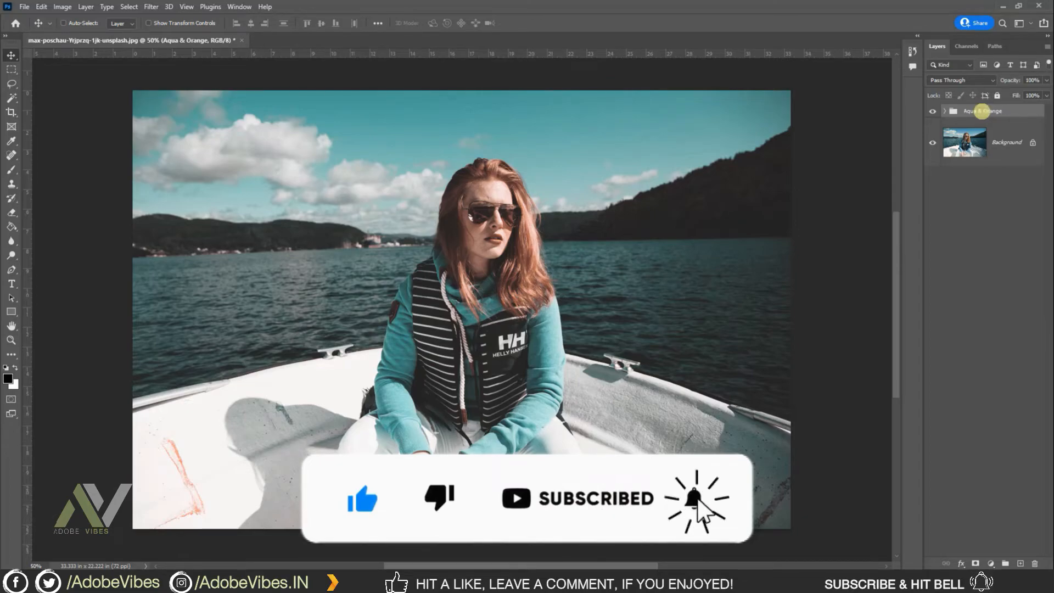
# Open the portrait of the woman in the white knit sweater and copy the Aqua & Orange group from the boat photo onto it
pyautogui.hotkey('ctrl', 'o')
pyautogui.doubleClick(482, 228)
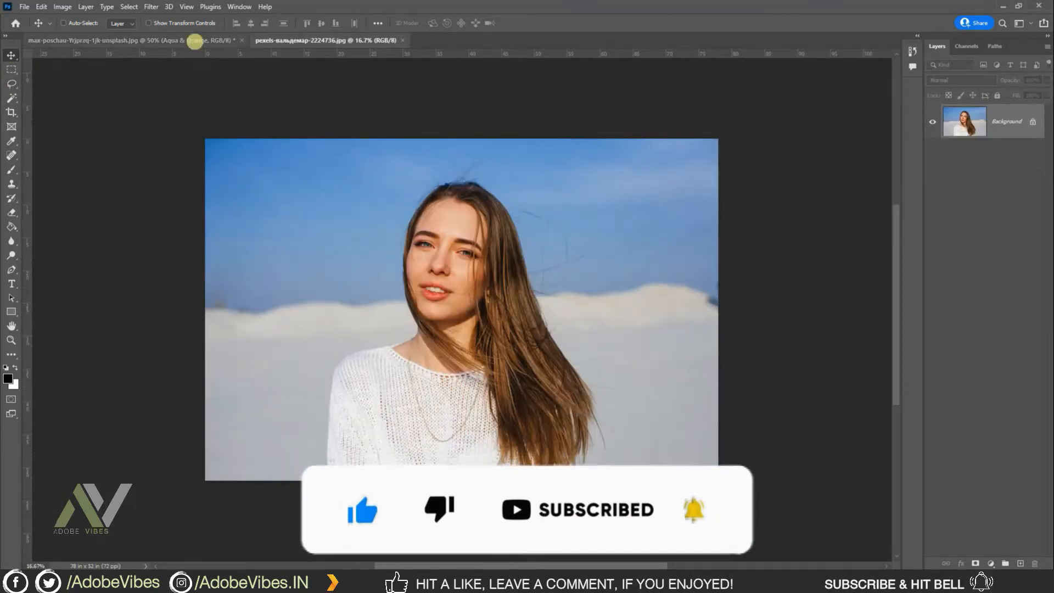
pyautogui.click(195, 42)
pyautogui.moveTo(987, 115); pyautogui.dragTo(494, 220)
# Open the photo of the woman leaning on the railing by the sea and copy the Aqua & Orange group onto it
pyautogui.click(25, 7)
pyautogui.moveTo(46, 71)
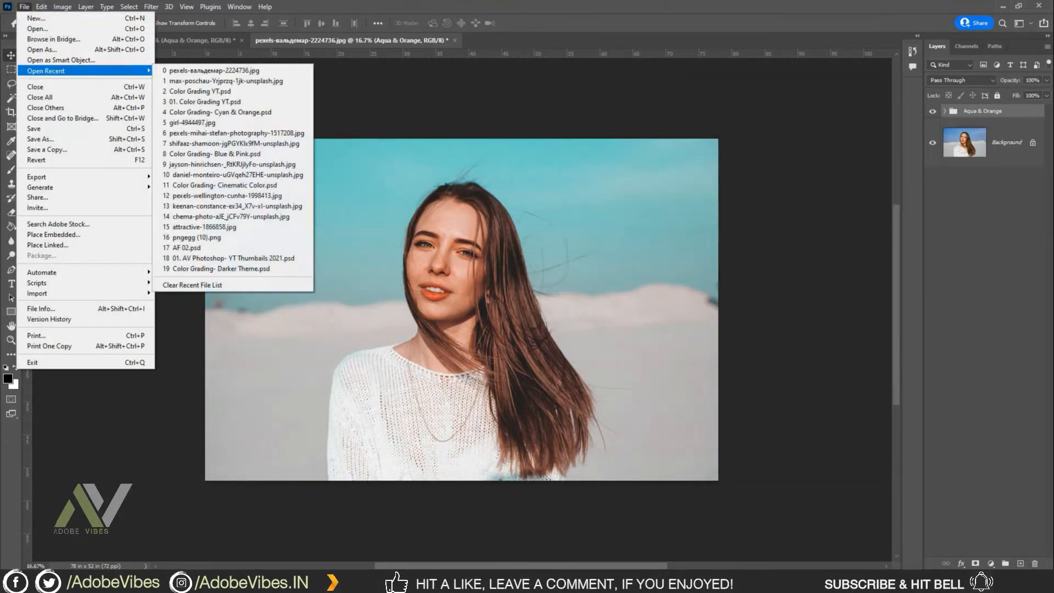
pyautogui.click(37, 28)
pyautogui.doubleClick(771, 141)
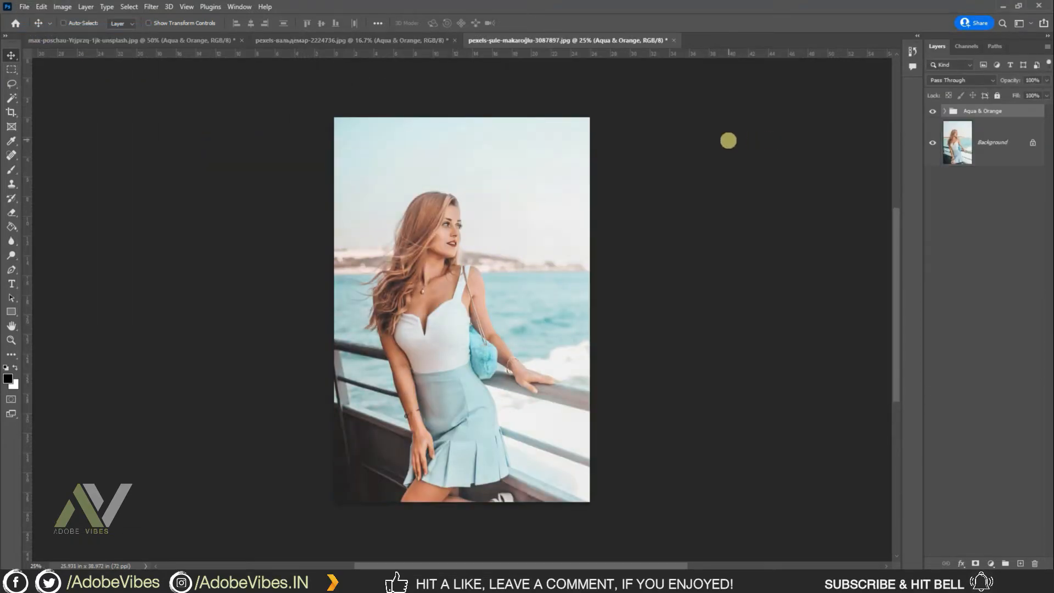
# Examine the grade on the railing, sweater and boat photos, toggling the Aqua & Orange group's visibility to compare before and after
pyautogui.hotkey('ctrl', '+')
pyautogui.hotkey('ctrl', '+')
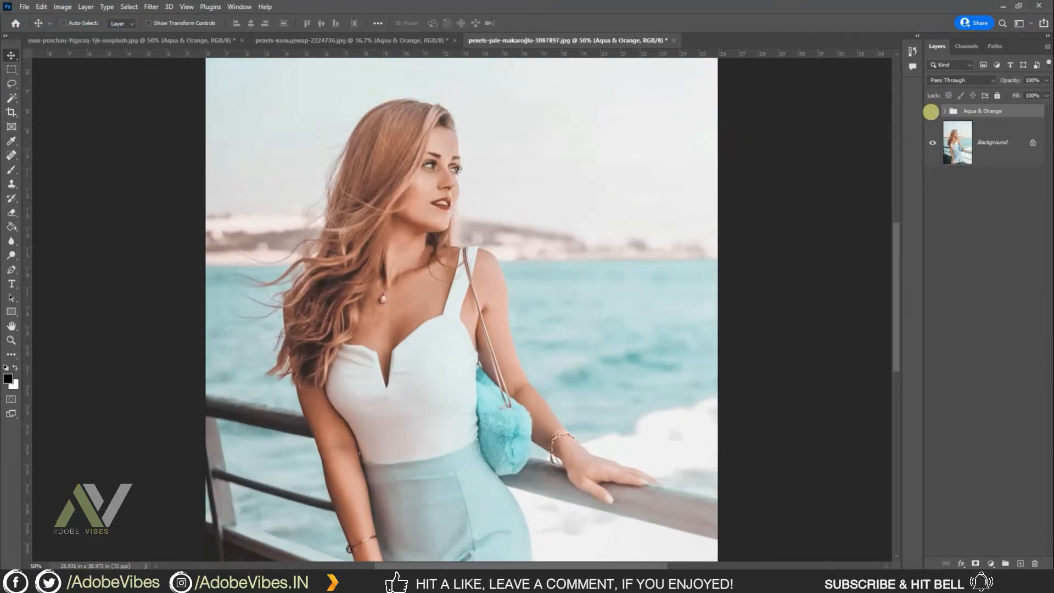
pyautogui.click(320, 41)
pyautogui.hotkey('ctrl', '+')
pyautogui.click(932, 111)
pyautogui.click(932, 112)
pyautogui.click(932, 113)
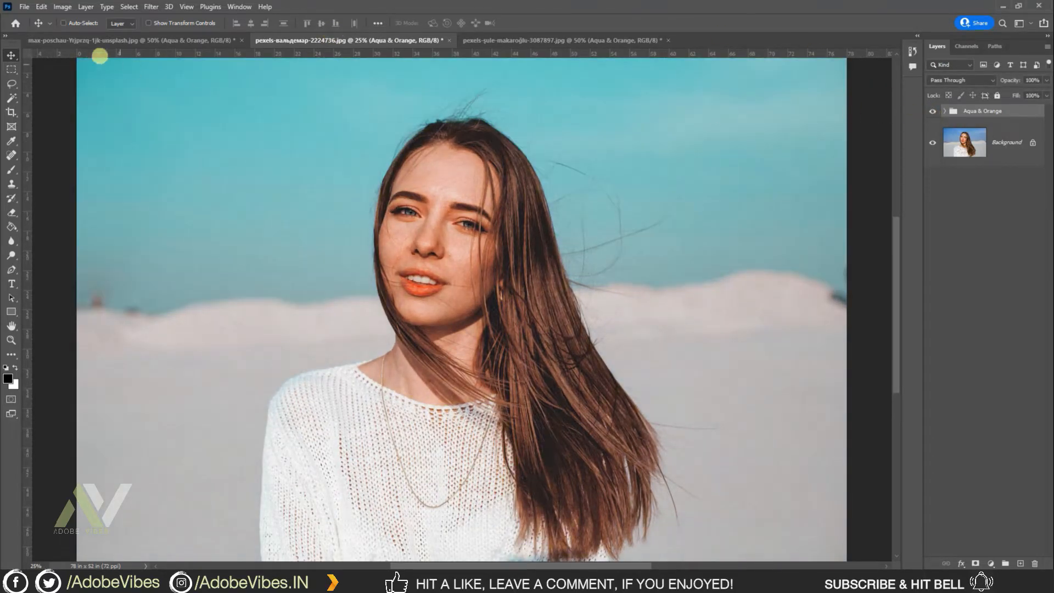
pyautogui.click(98, 43)
pyautogui.click(932, 112)
pyautogui.click(932, 112)
pyautogui.hotkey('ctrl', '+')
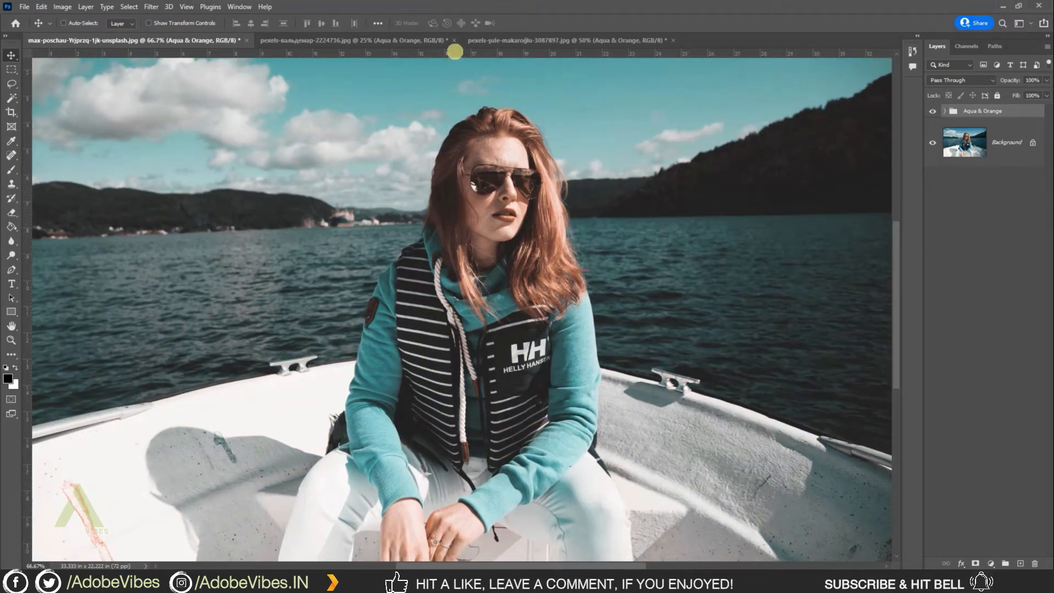
pyautogui.click(439, 40)
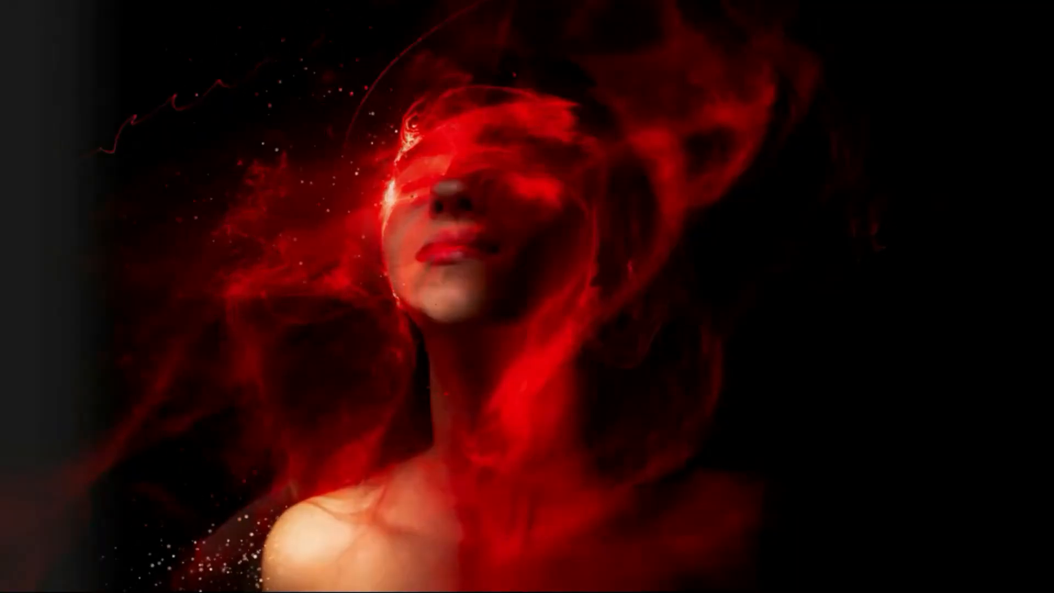